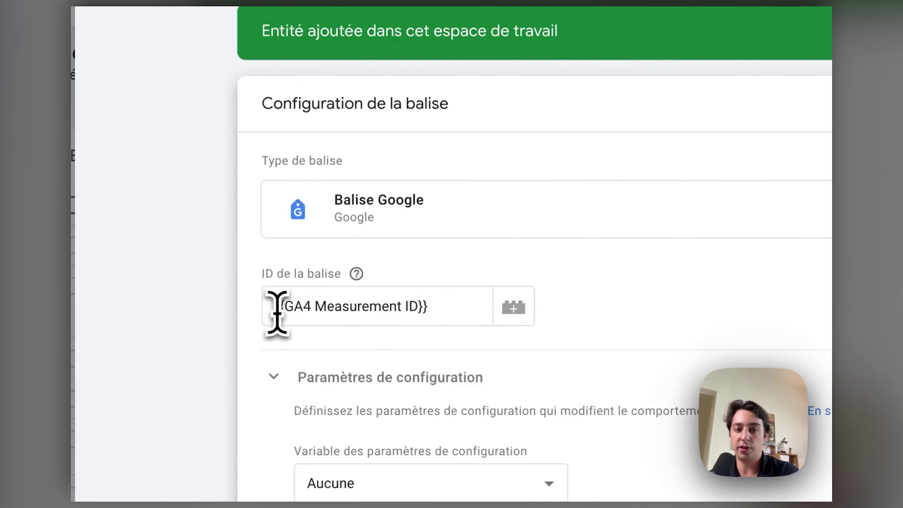
- Examine the tag ID and configuration parameters of the GA4 - Configuration - All Pages tag
left_click(661, 316)
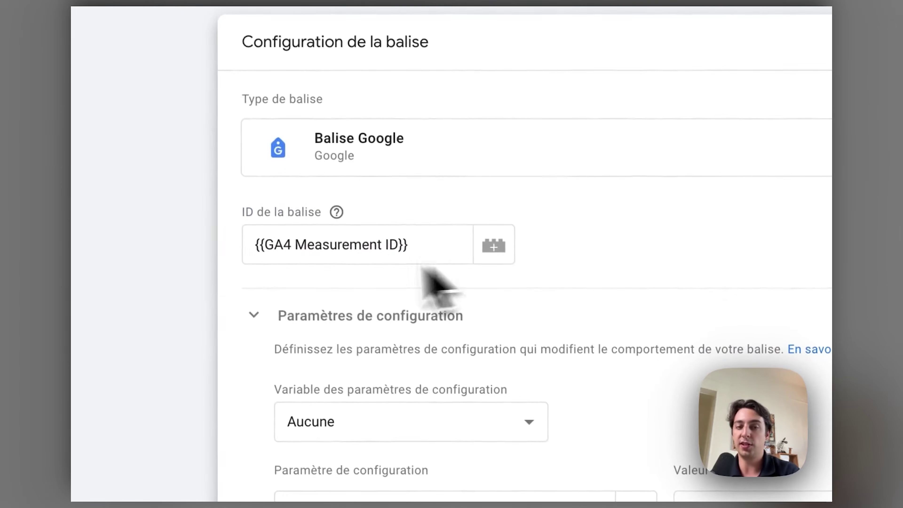
left_click_drag(419, 252, 253, 251)
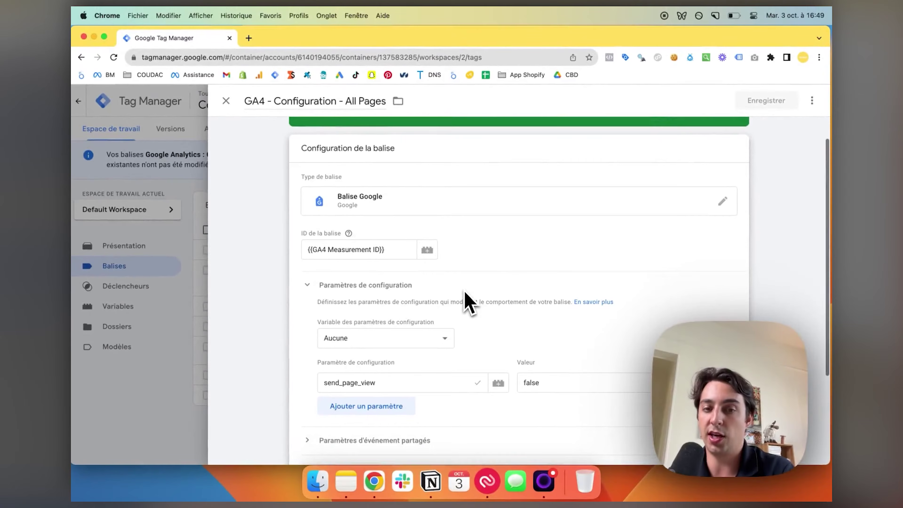
scroll(447, 316, "down", 3)
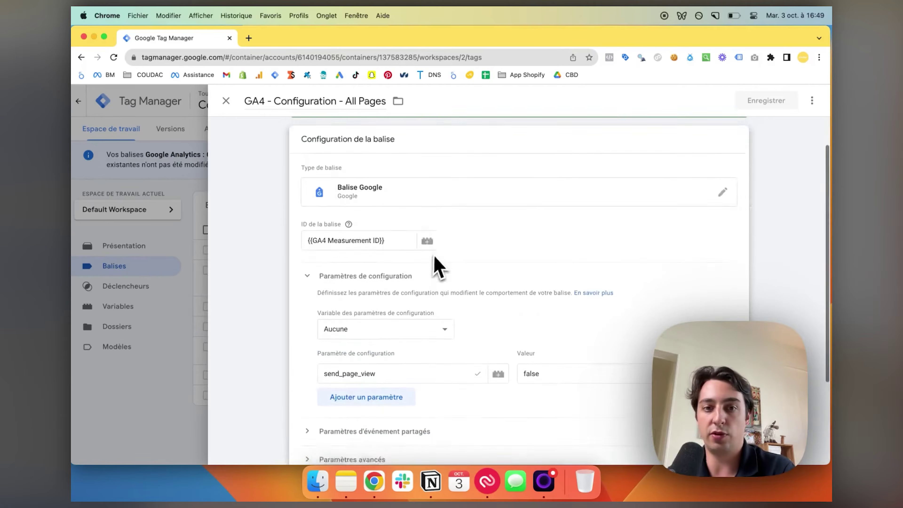
scroll(391, 281, "down", 5)
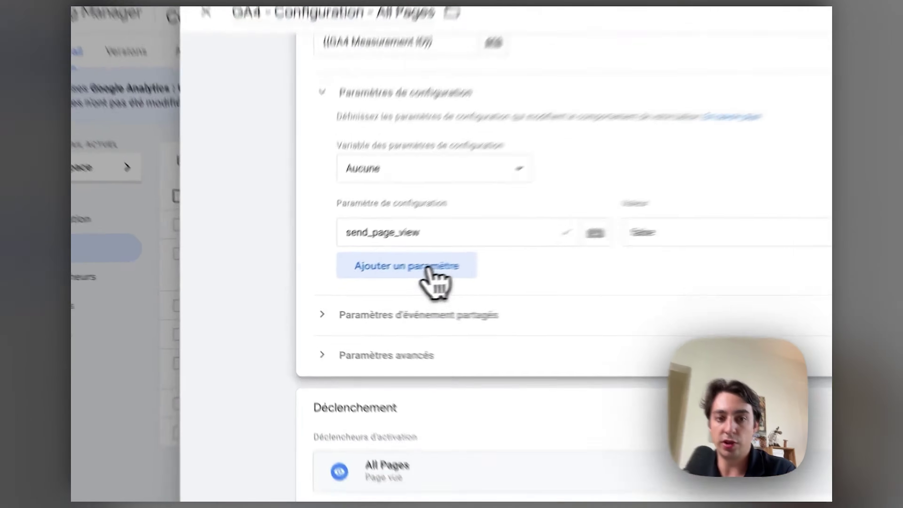
left_click(389, 281)
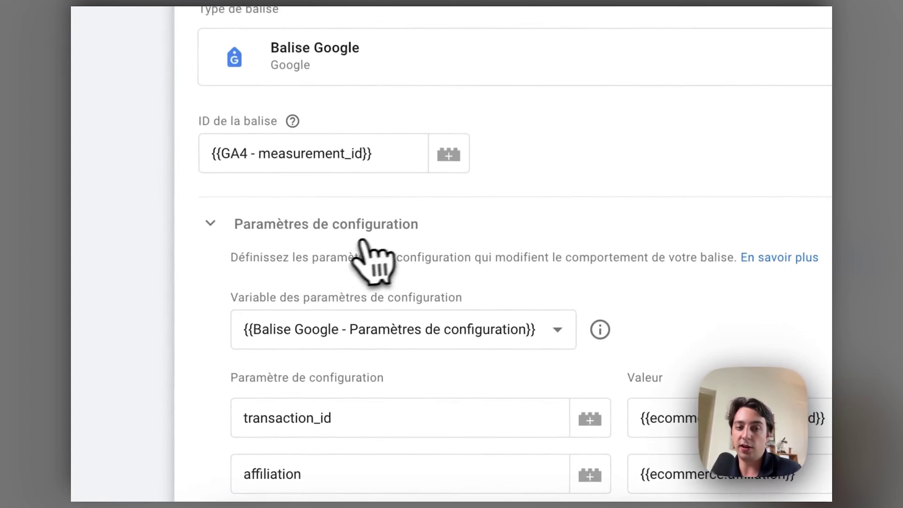
- Review the Balise Google tag with its configuration parameters collapsed, down to its shared event parameters
left_click(347, 343)
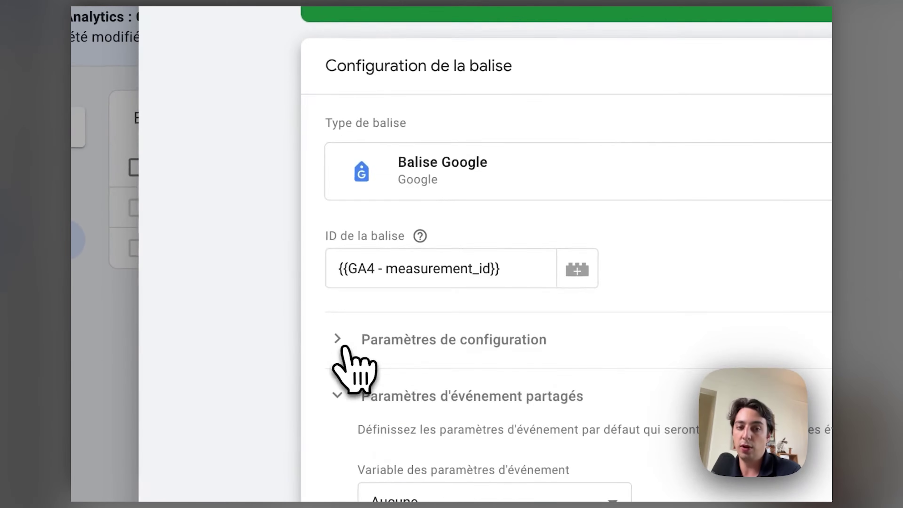
scroll(505, 285, "down", 3)
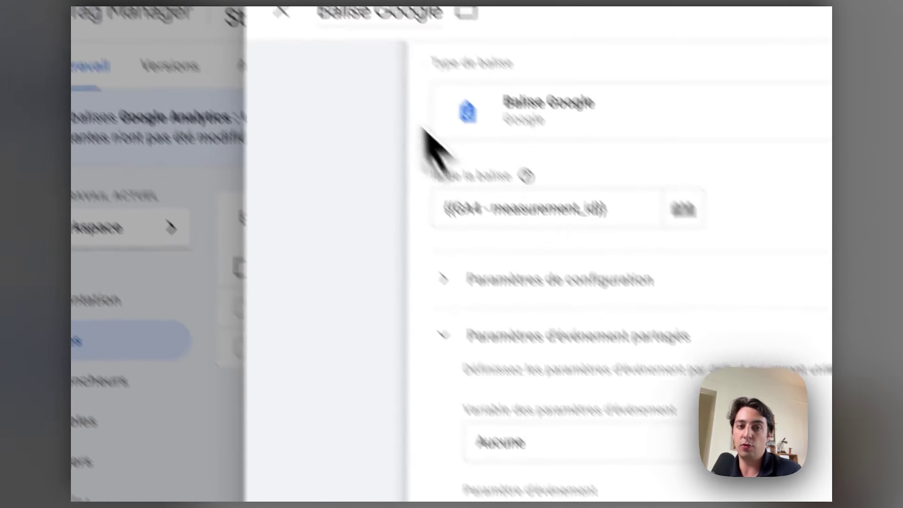
left_click(355, 79)
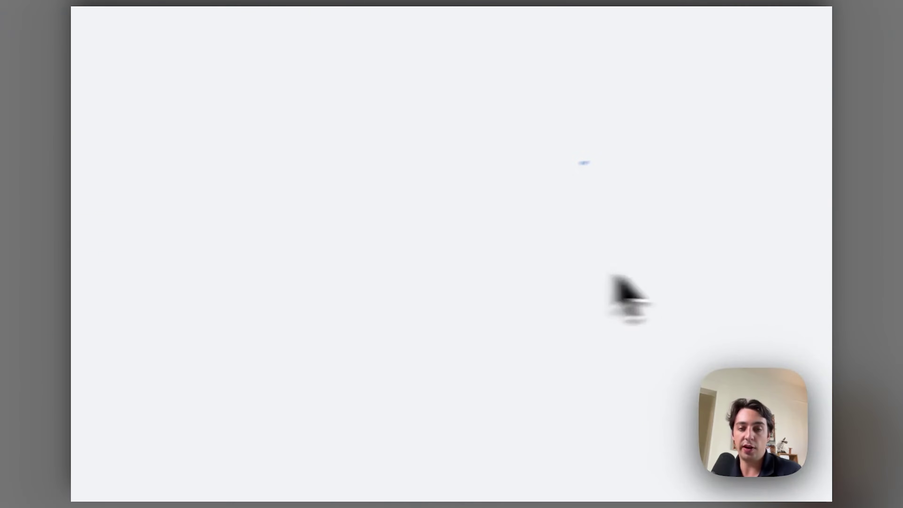
- Start a new user-defined variable of type Balise Google : paramètres d'événement
scroll(564, 323, "up", 5)
scroll(483, 332, "down", 3)
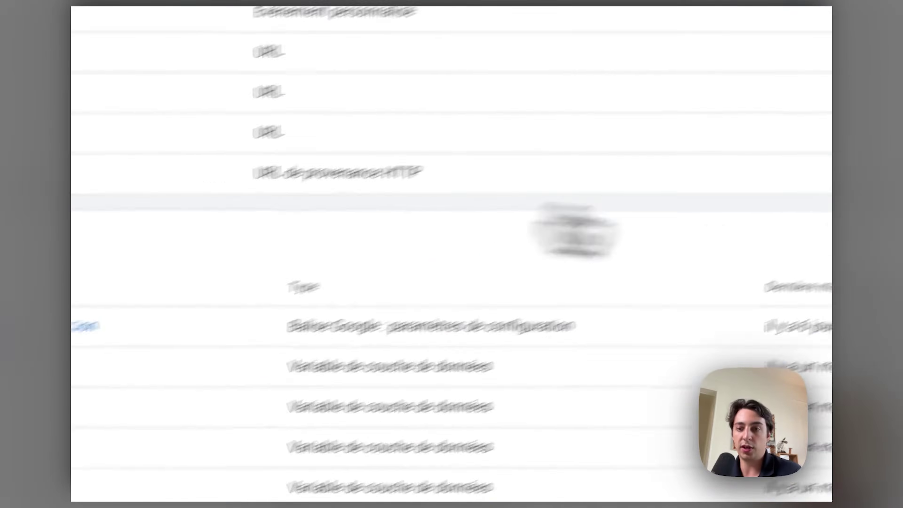
left_click(574, 228)
left_click(443, 202)
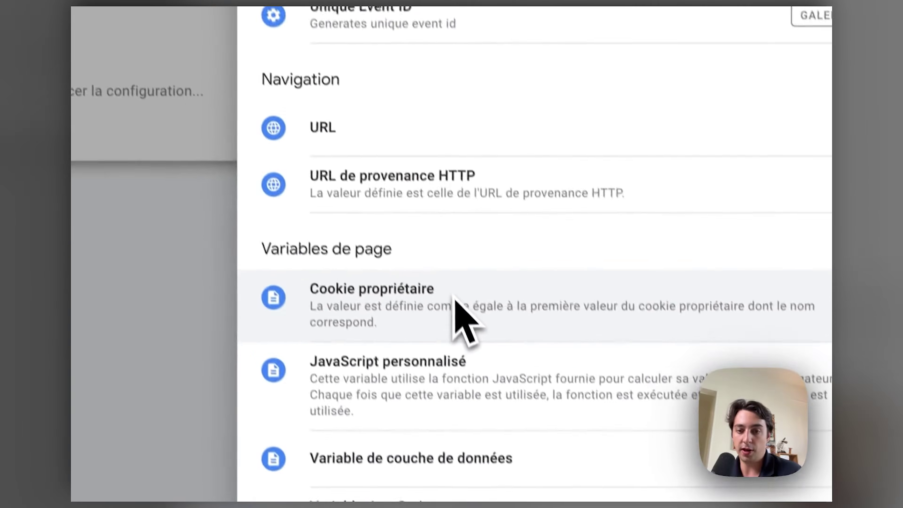
scroll(540, 295, "down", 5)
scroll(611, 299, "down", 2)
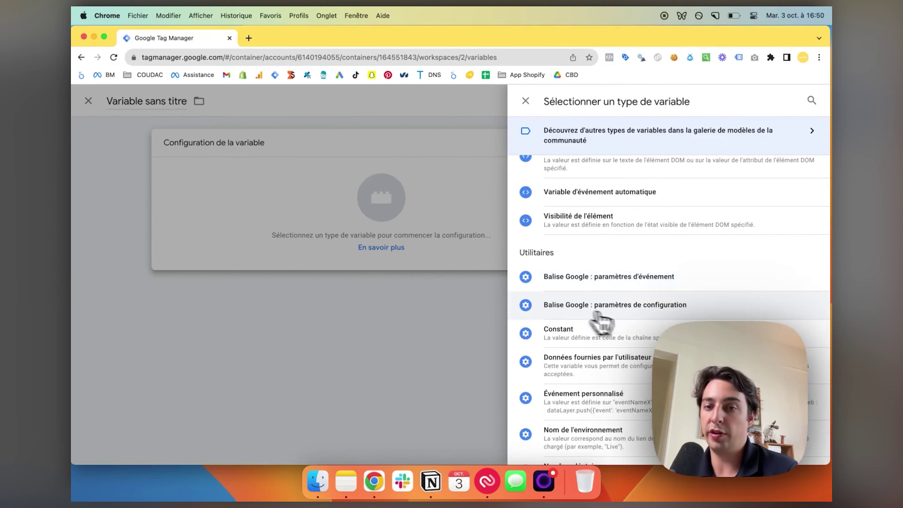
left_click(606, 289)
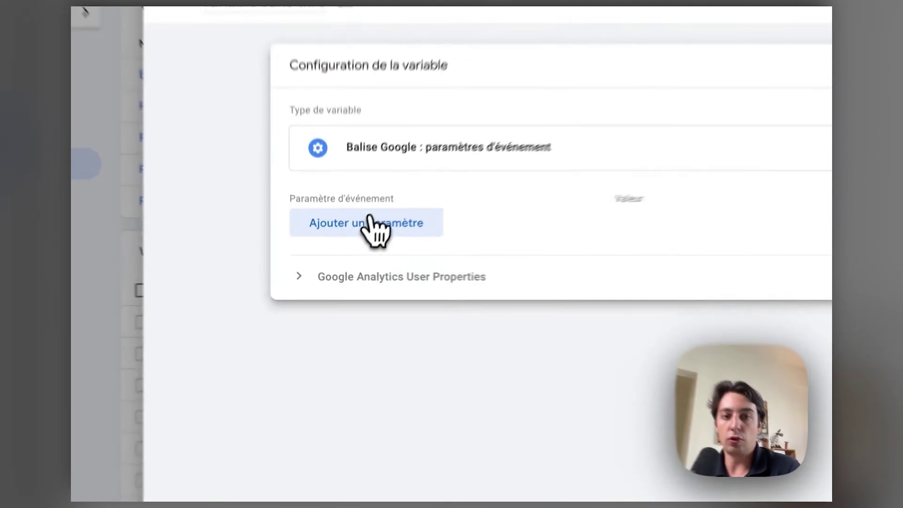
- Add an event parameter named transaction_id to the new variable
left_click(373, 228)
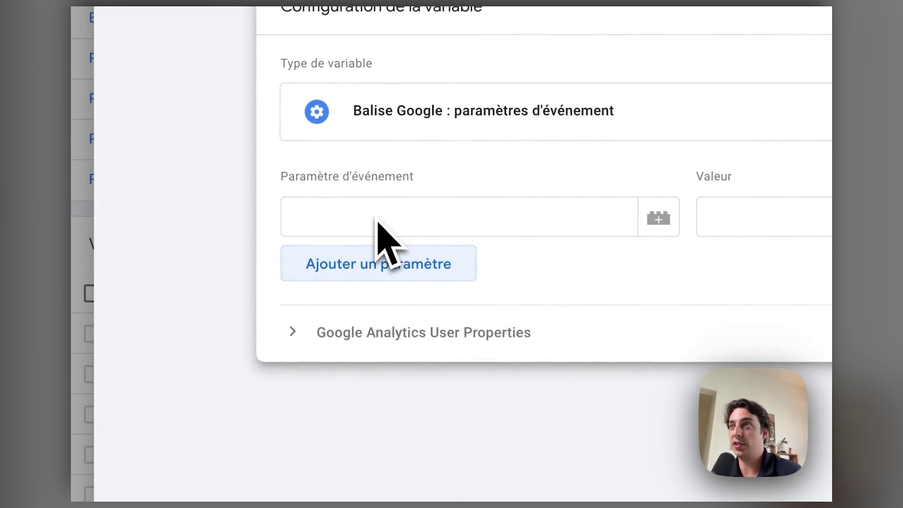
left_click(318, 216)
type("tran")
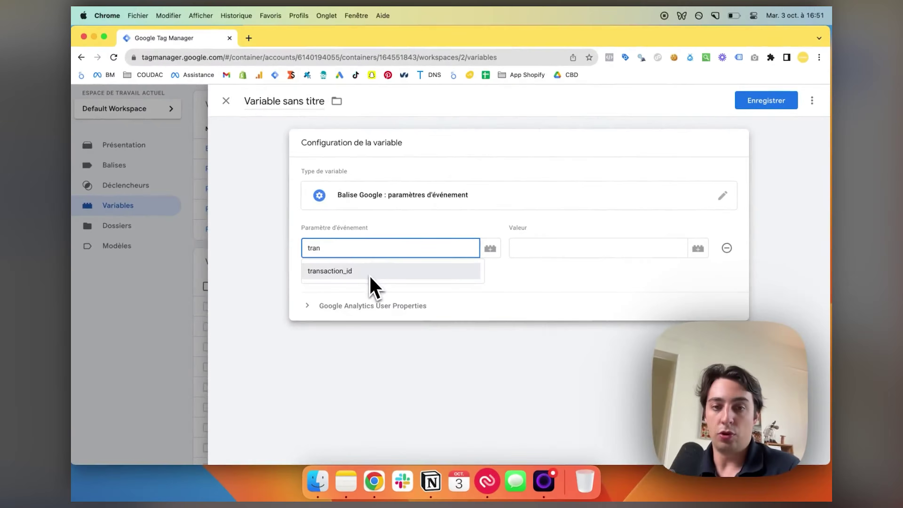
left_click(416, 274)
- Set the transaction_id parameter's value to {{ecommerce.transaction_id}}
left_click(756, 228)
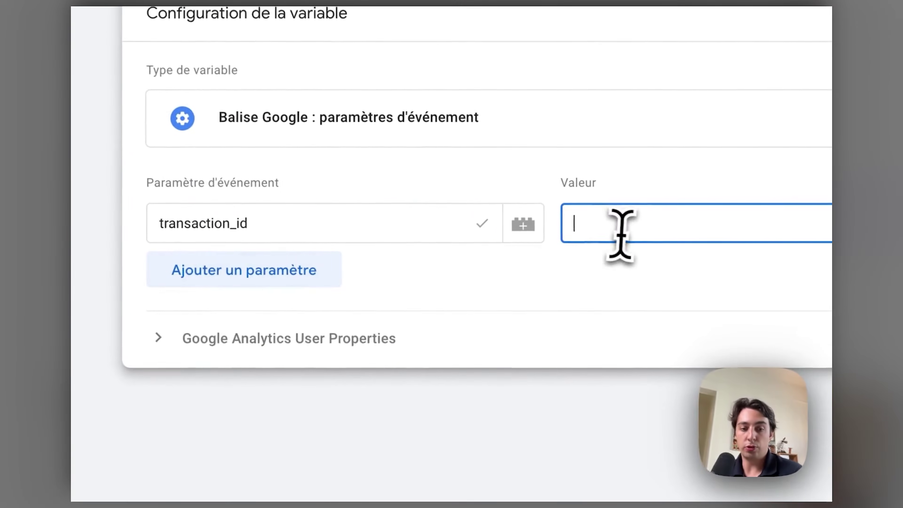
type("{{teans")
key("BackSpace")
key("BackSpace")
key("BackSpace")
key("BackSpace")
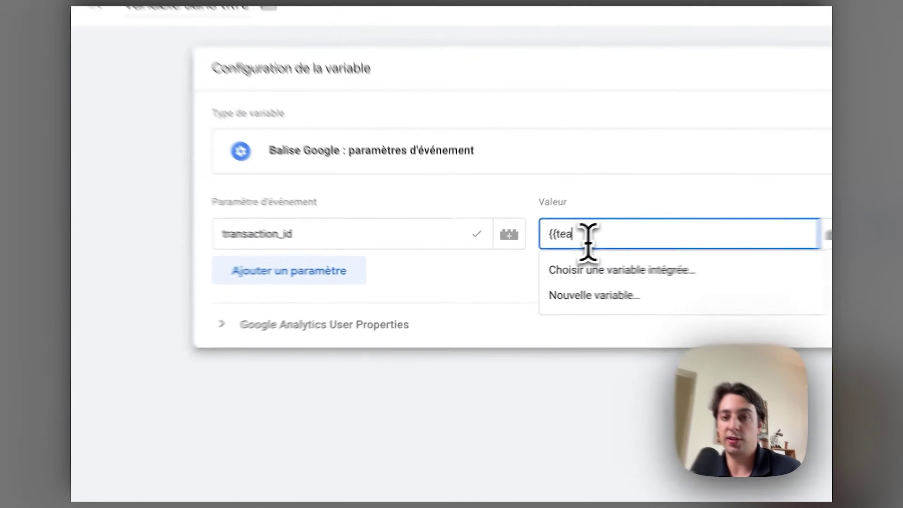
type("ransaction_id")
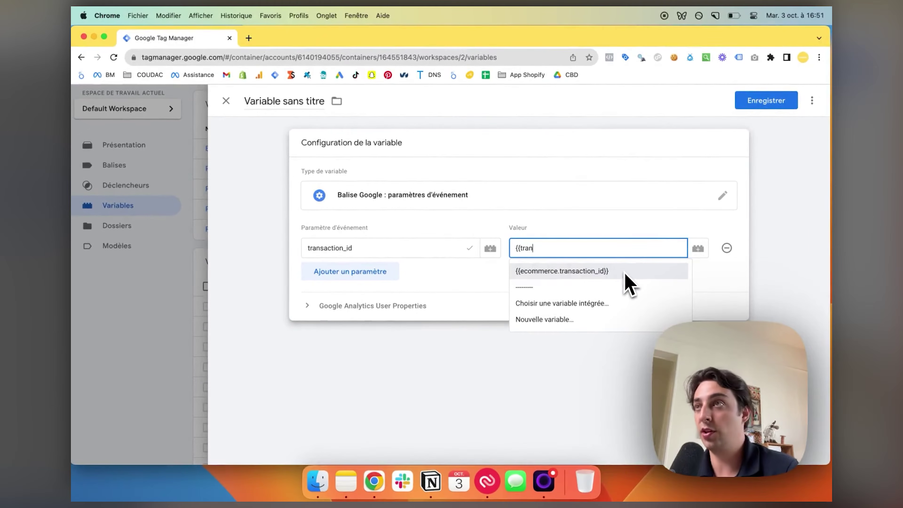
left_click(625, 273)
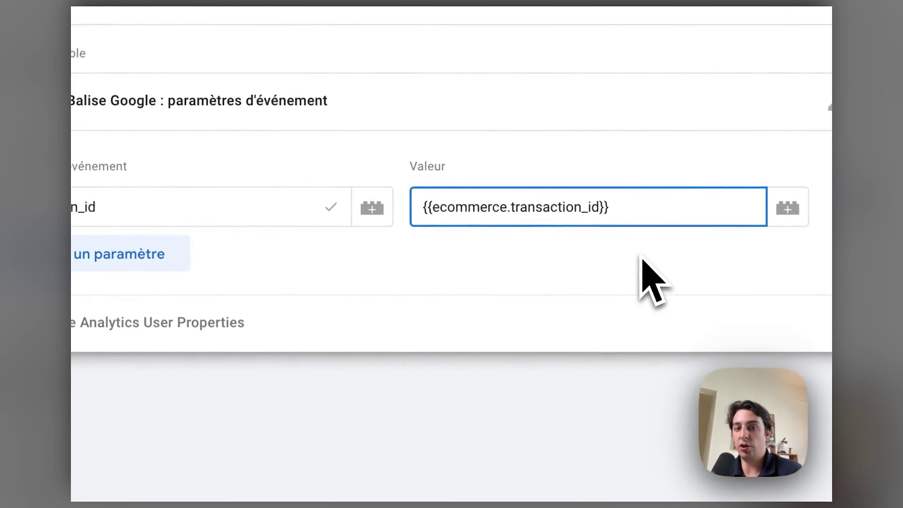
- Add a property under Google Analytics User Properties and enter "ema" as its name
left_click(88, 322)
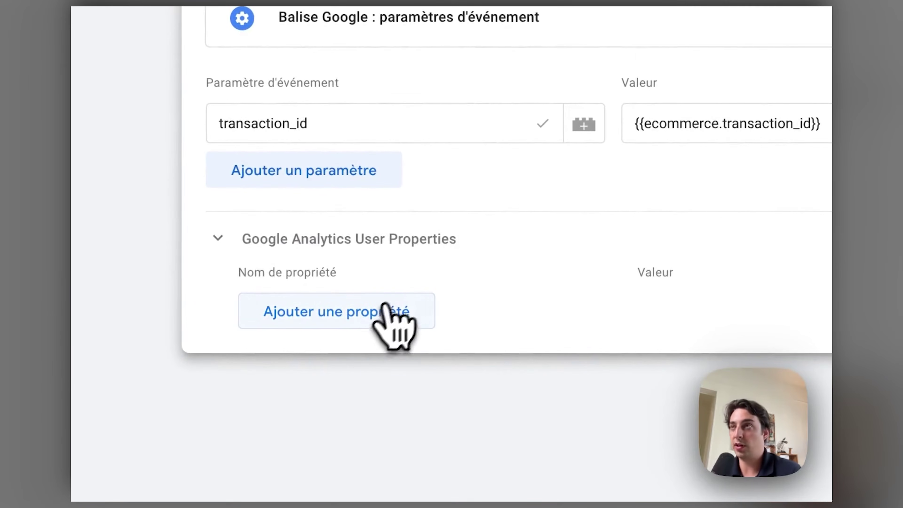
left_click(370, 301)
left_click(313, 309)
type("ema")
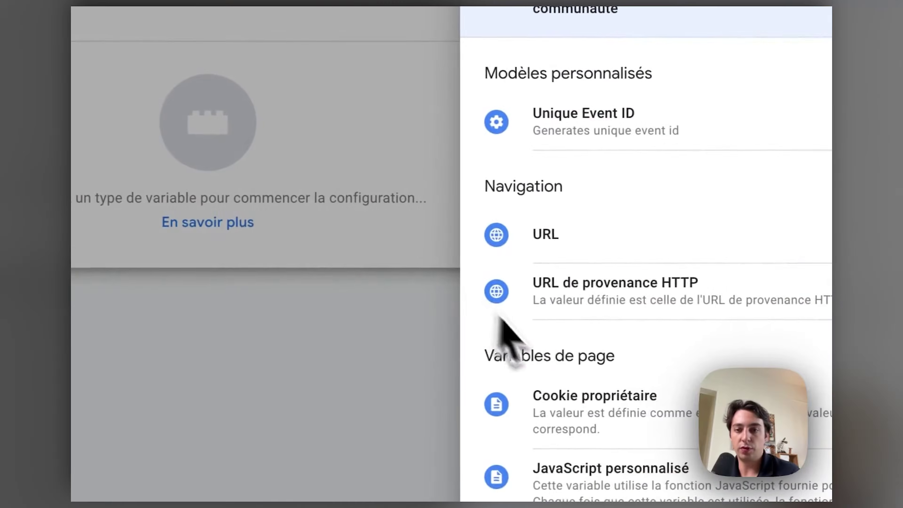
- Set the new variable's type to Balise Google : paramètres d'événement and add an email parameter with the value {{user_data.email}}
scroll(609, 323, "down", 15)
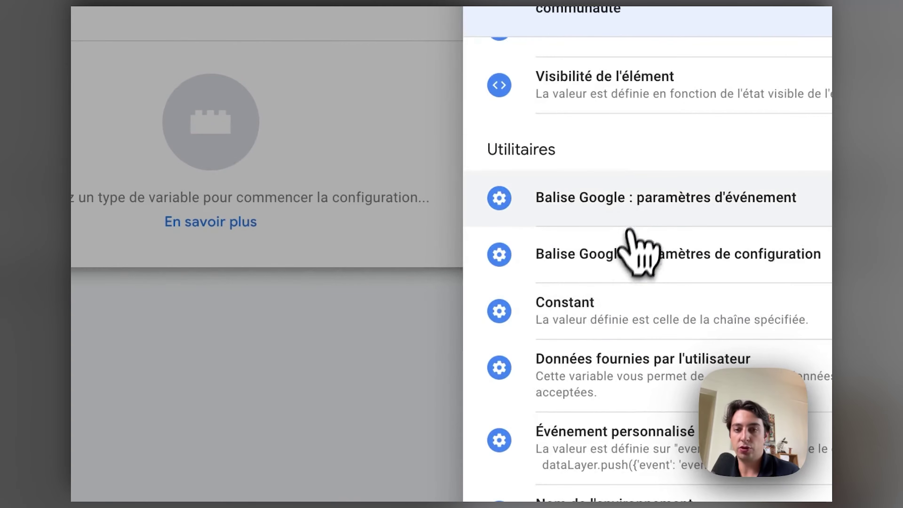
left_click(634, 215)
left_click(282, 257)
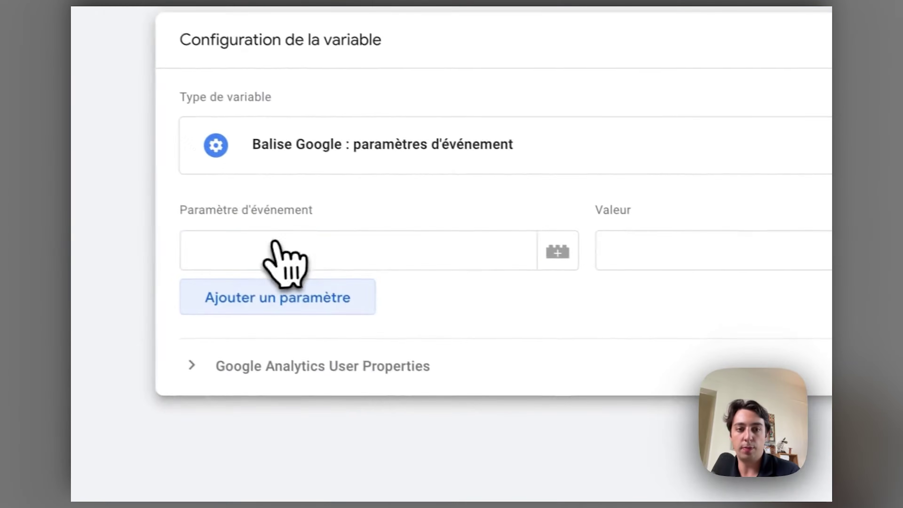
type("email")
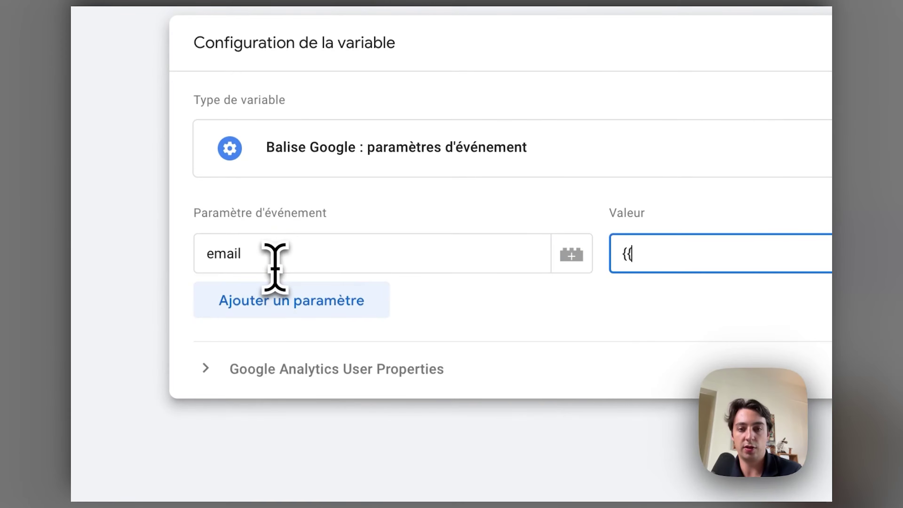
type("{{email")
left_click(639, 299)
- Add a phone parameter with the value {{user_data.phone}} and save the variable as "Balise Google - paramètres d'événement"
left_click(289, 300)
left_click(288, 305)
type("pho")
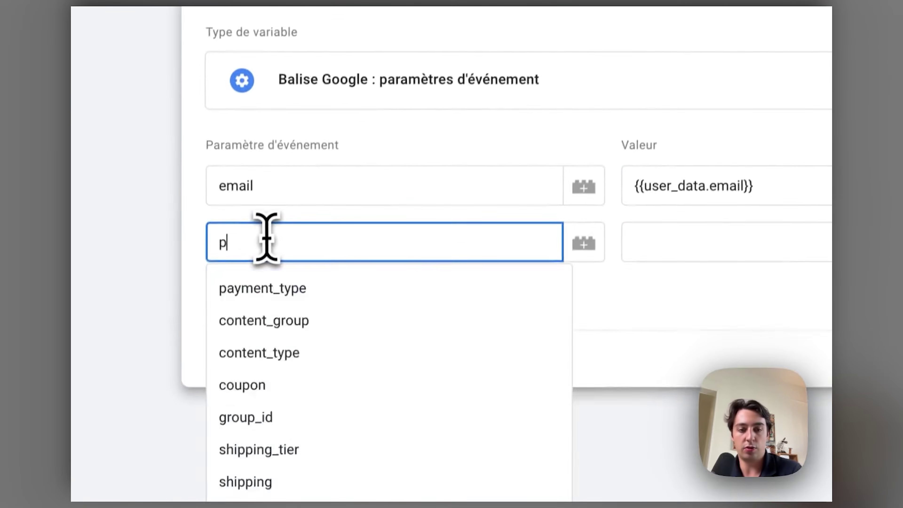
type("Balise")
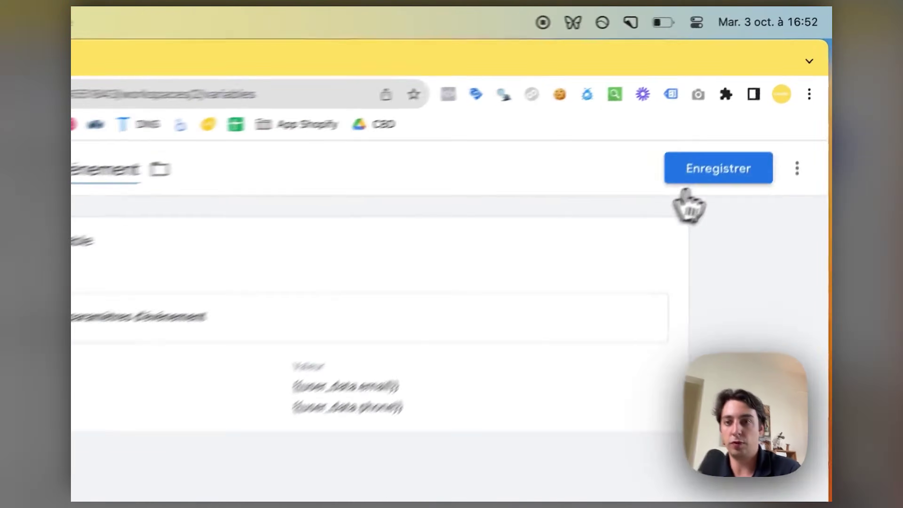
left_click(685, 181)
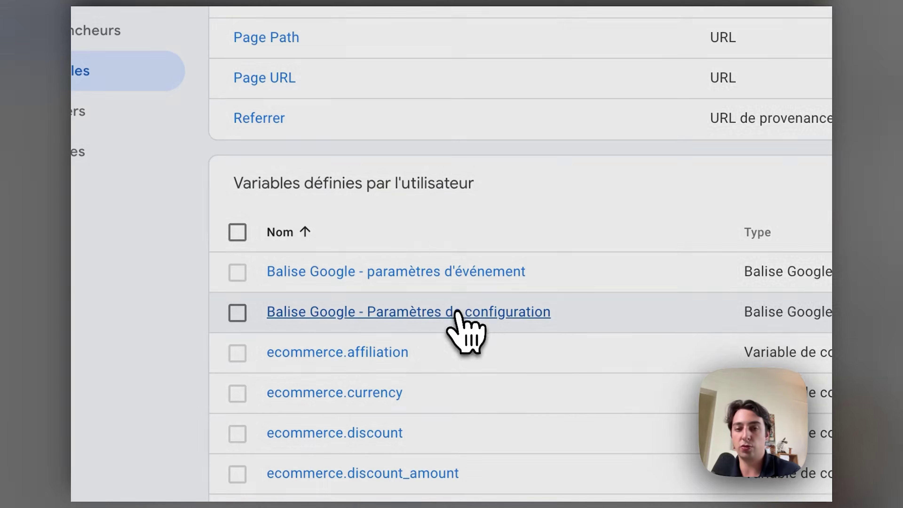
- Add a send_page_view parameter with the value false to the Balise Google - Paramètres de configuration variable and save it
left_click(460, 315)
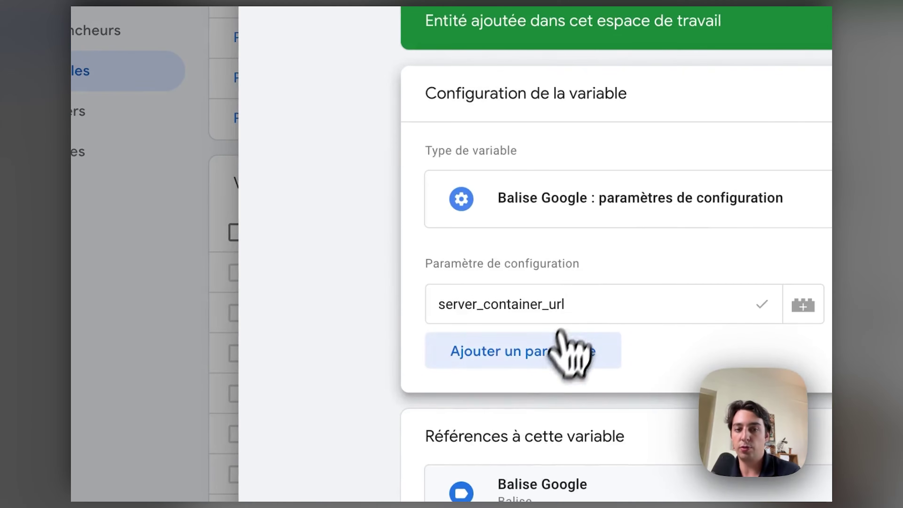
left_click(547, 363)
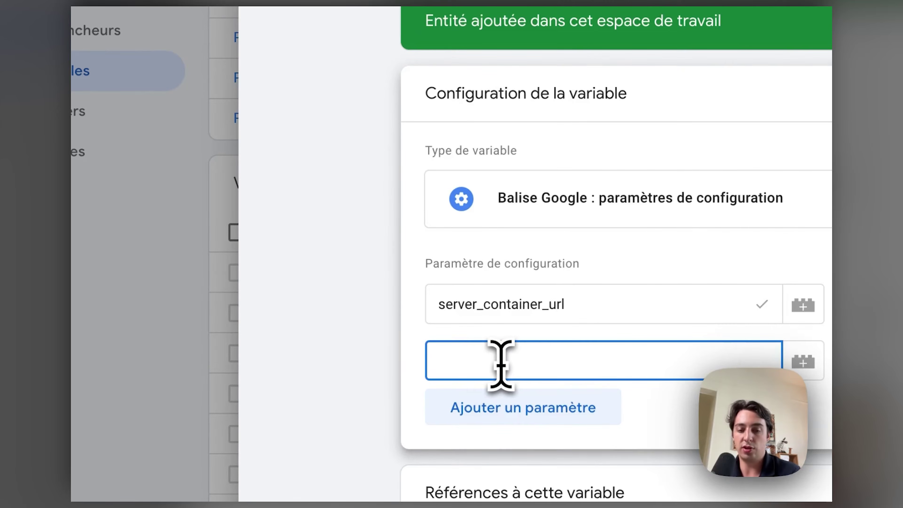
type("di")
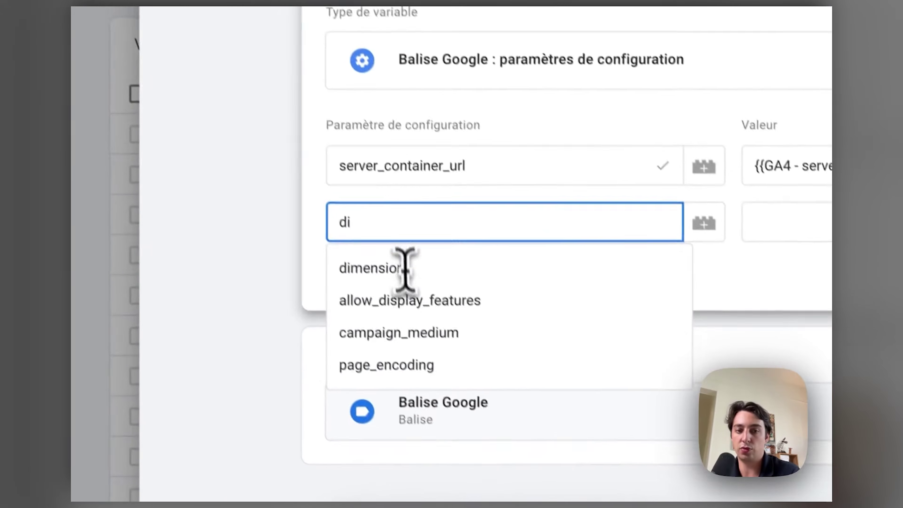
key("BackSpace")
key("BackSpace")
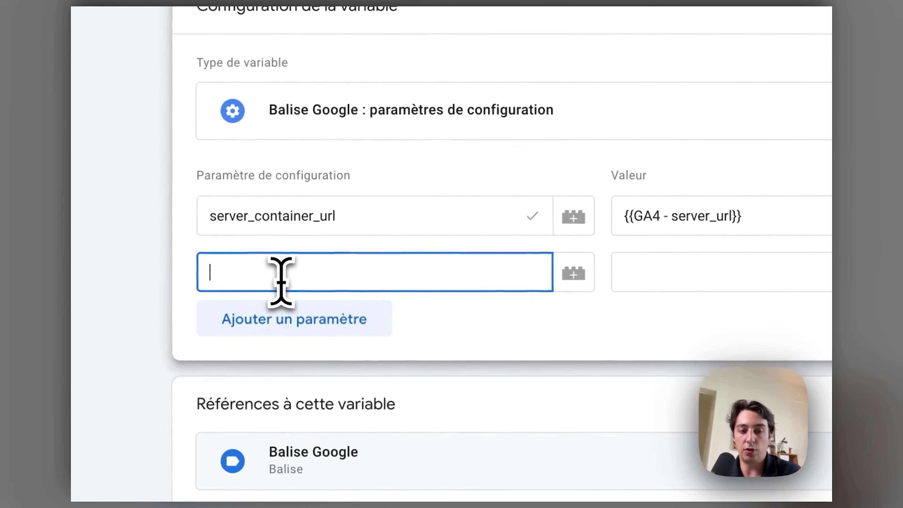
type("send")
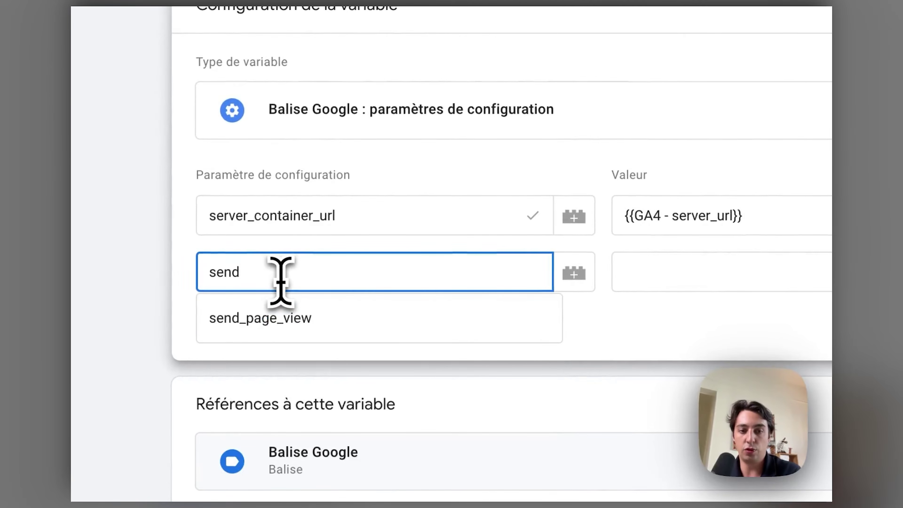
left_click(260, 318)
left_click(693, 272)
type("false")
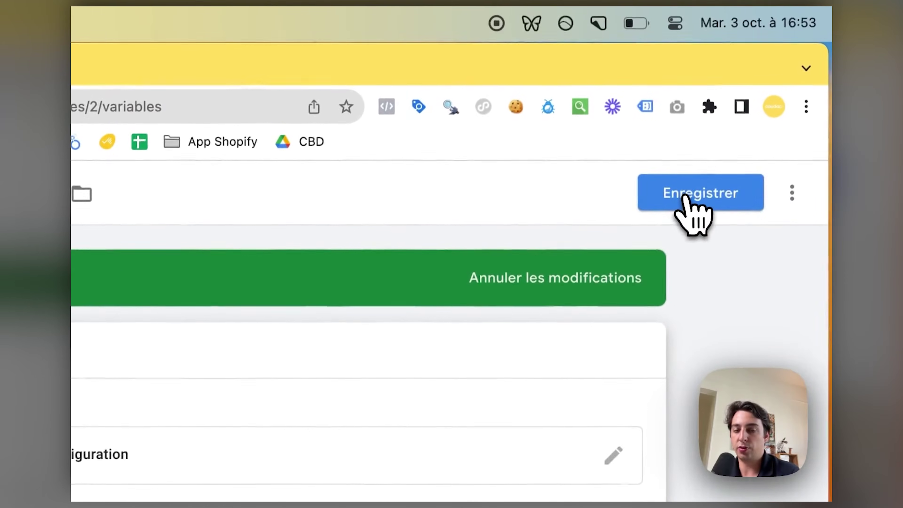
left_click(687, 198)
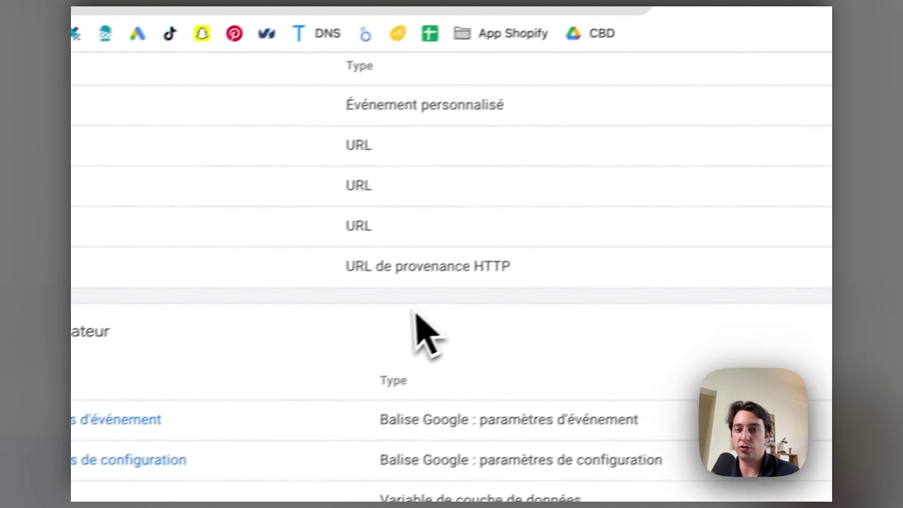
- Open the existing Balise Google tag from the workspace's tags to edit its configuration parameters
scroll(171, 431, "up", 5)
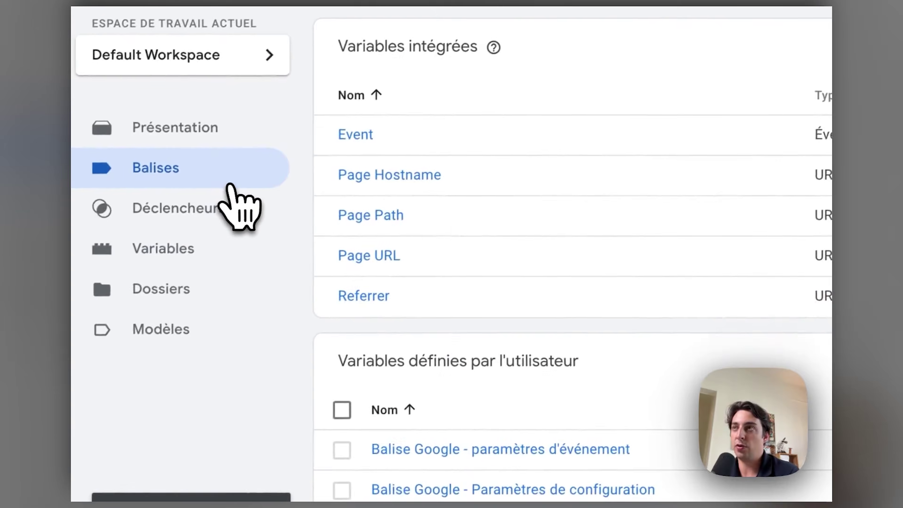
left_click(213, 199)
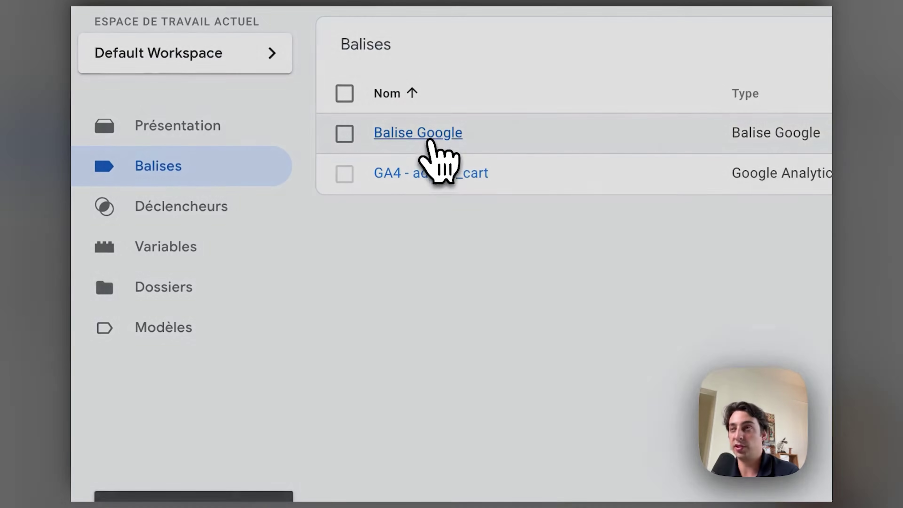
left_click(430, 134)
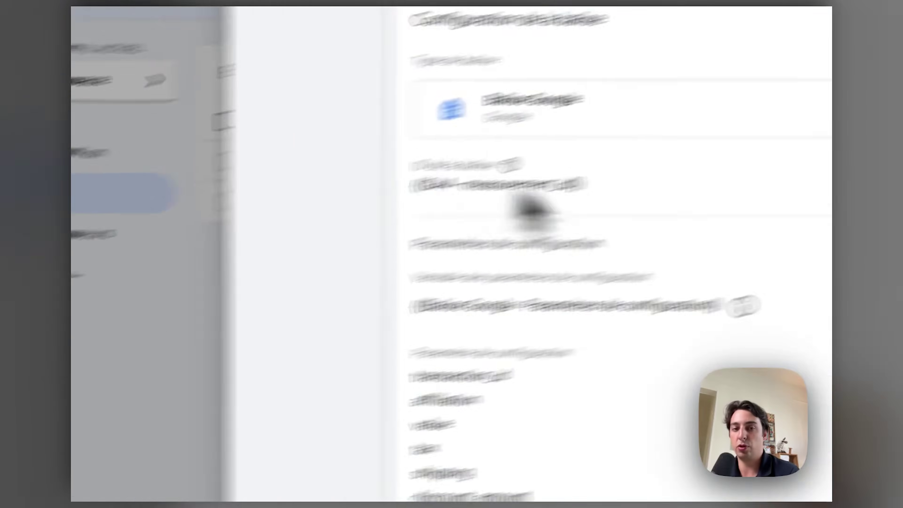
scroll(377, 383, "down", 6)
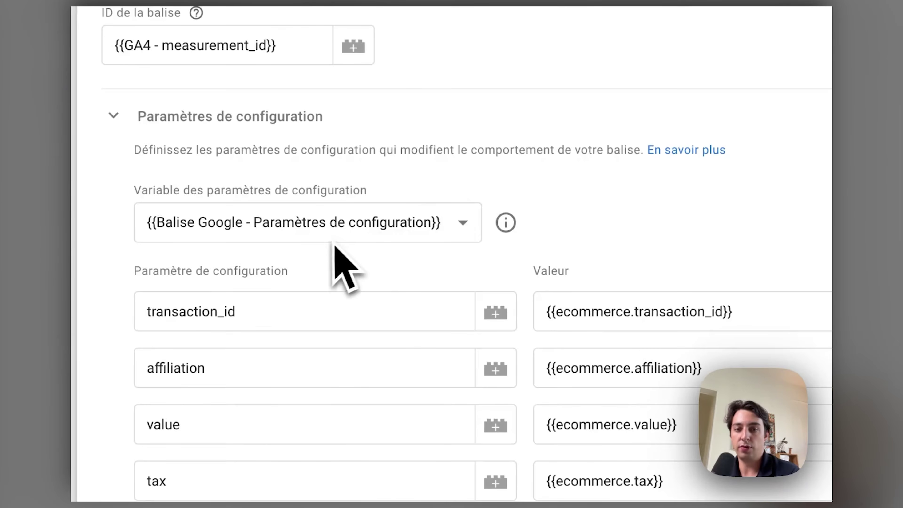
- Delete all configuration parameters entered directly in the tag, from transaction_id down to the row with the value {{GA4 - server_url}}
left_click(636, 188)
left_click(636, 188)
left_click(636, 188)
left_click(621, 196)
left_click(621, 196)
left_click(621, 196)
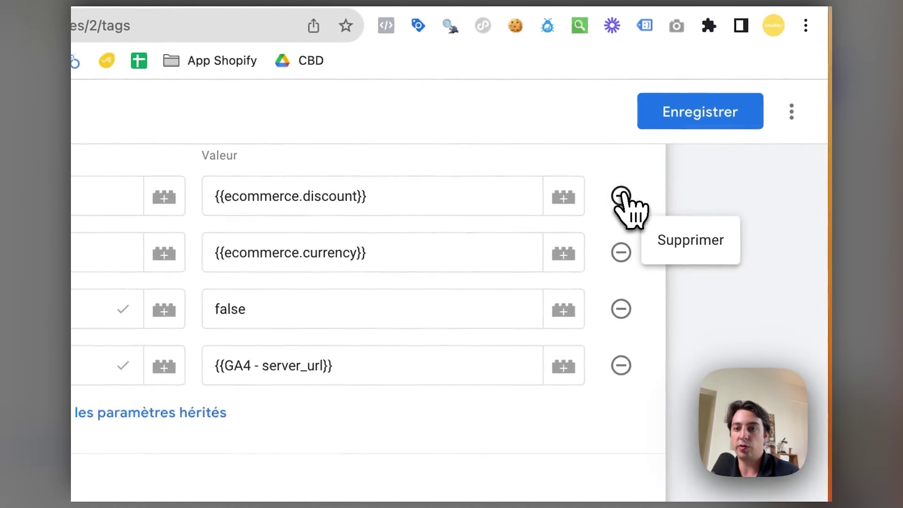
left_click(621, 196)
left_click(621, 196)
left_click(621, 196)
left_click(621, 196)
- Choose {{Balise Google - Paramètres de configuration}} as the tag's configuration variable and show its inherited parameters
left_click(311, 331)
left_click(313, 320)
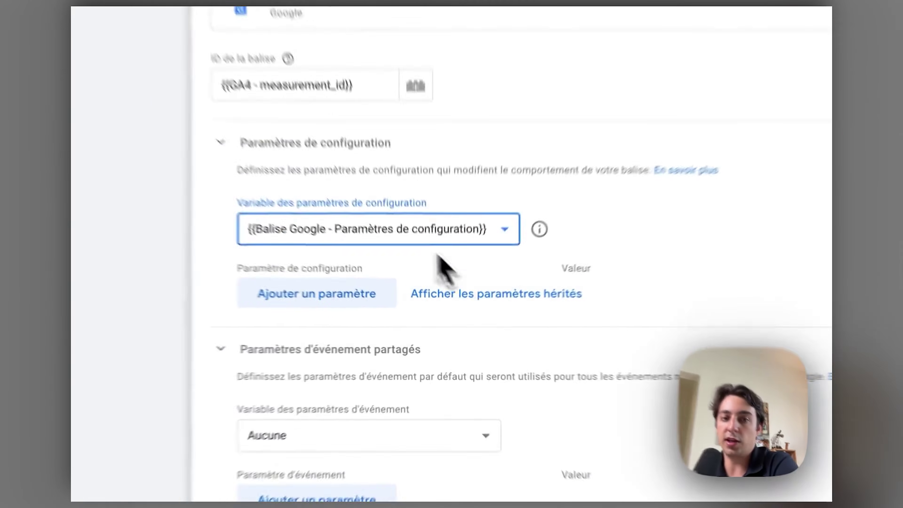
left_click(405, 272)
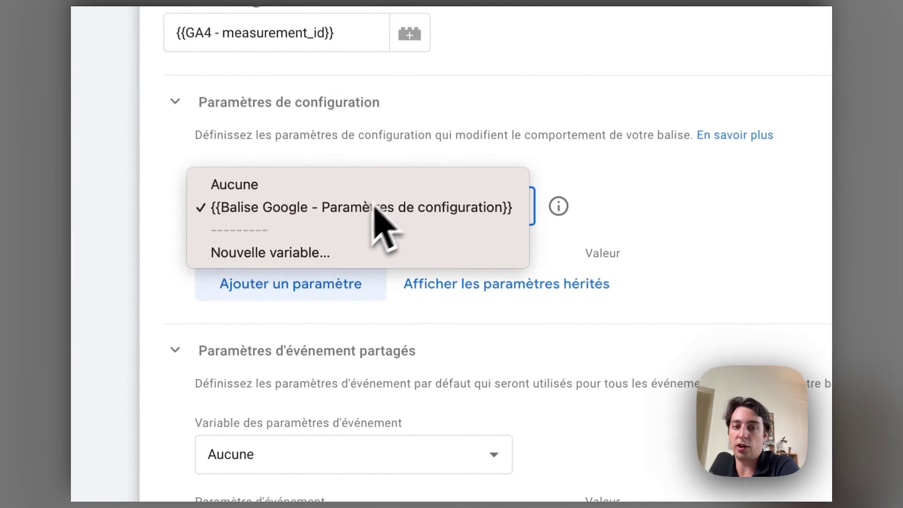
left_click(386, 274)
left_click(499, 275)
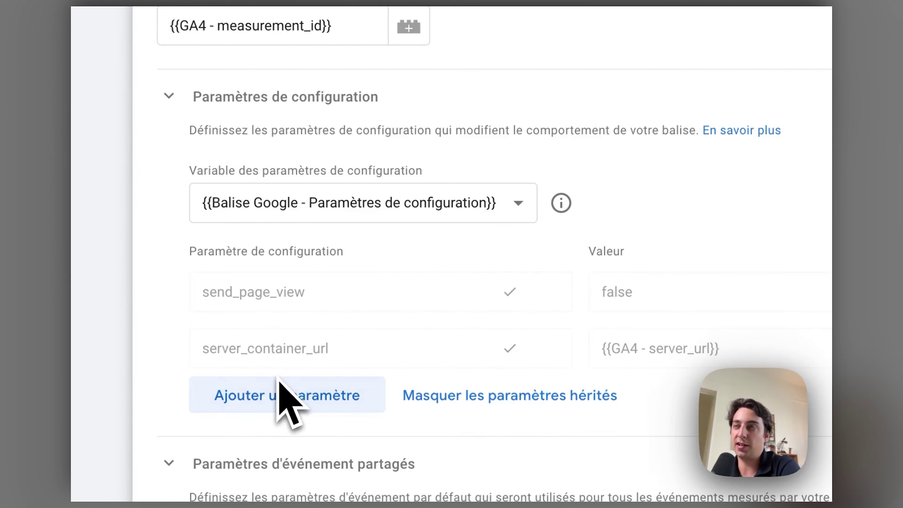
- Set the shared event parameters variable to {{Balise Google - paramètres d'événement}}
scroll(320, 374, "down", 5)
left_click(380, 344)
left_click(370, 361)
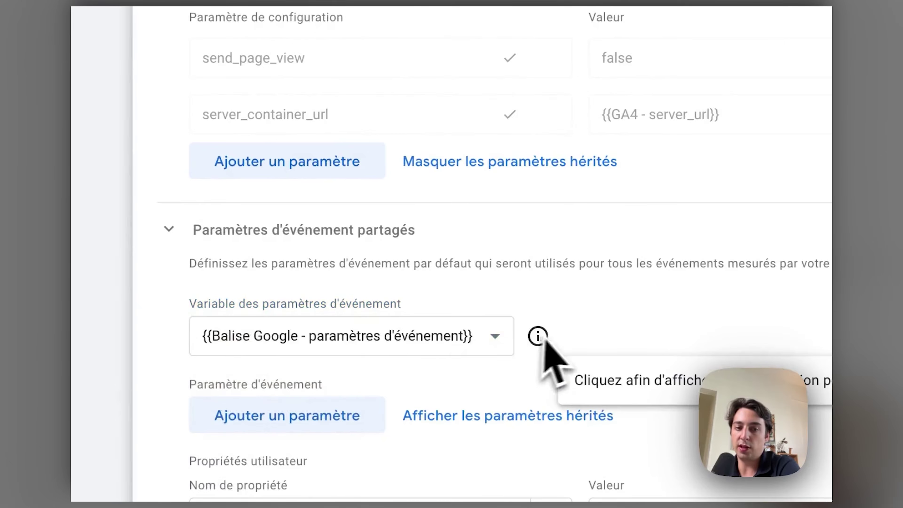
- Delete all user property rows from the tag and show the inherited event parameters
scroll(504, 292, "down", 5)
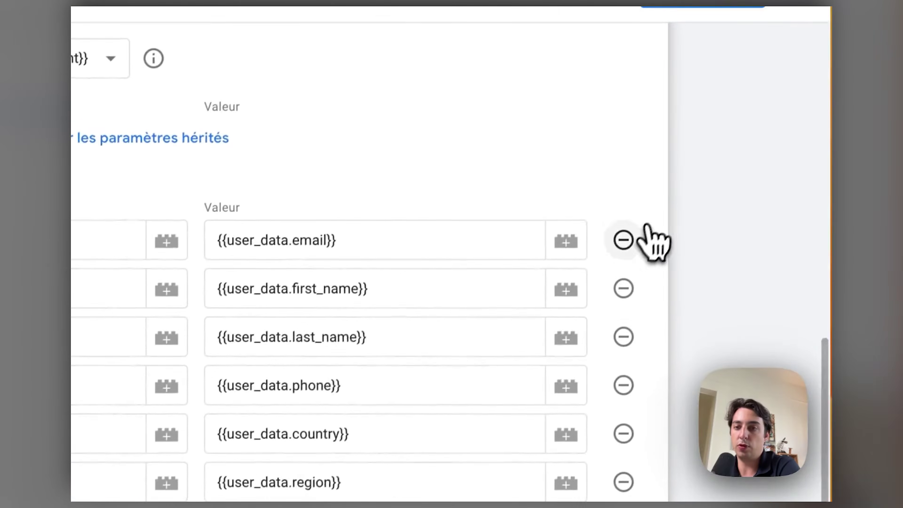
double_click(644, 207)
double_click(644, 206)
double_click(644, 206)
double_click(644, 209)
left_click(644, 272)
left_click(620, 355)
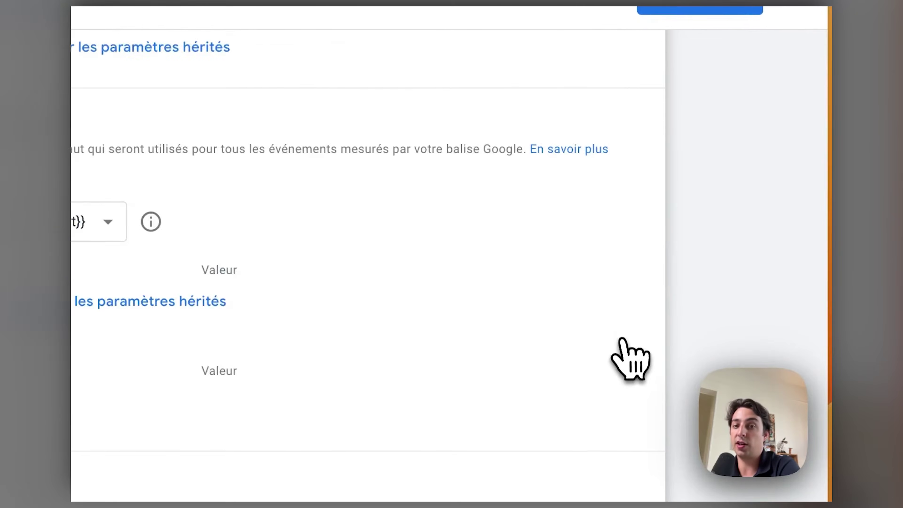
left_click(492, 238)
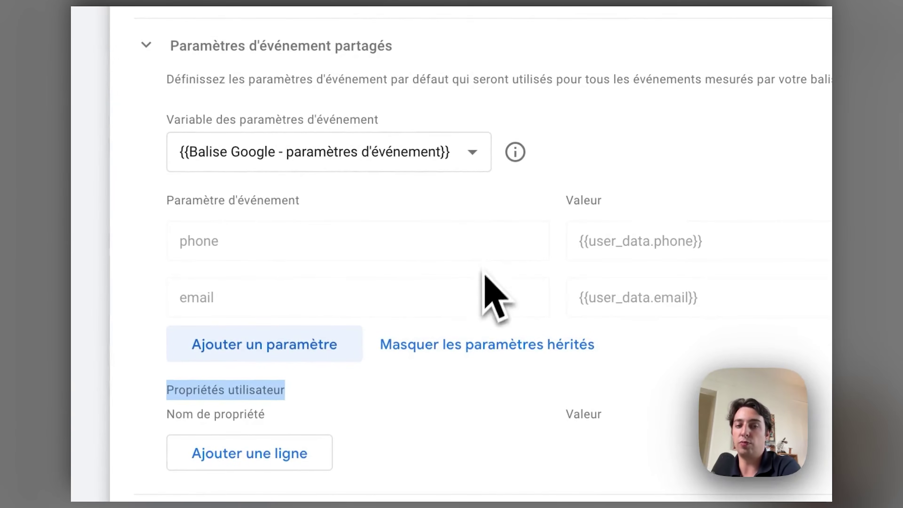
left_click(299, 241)
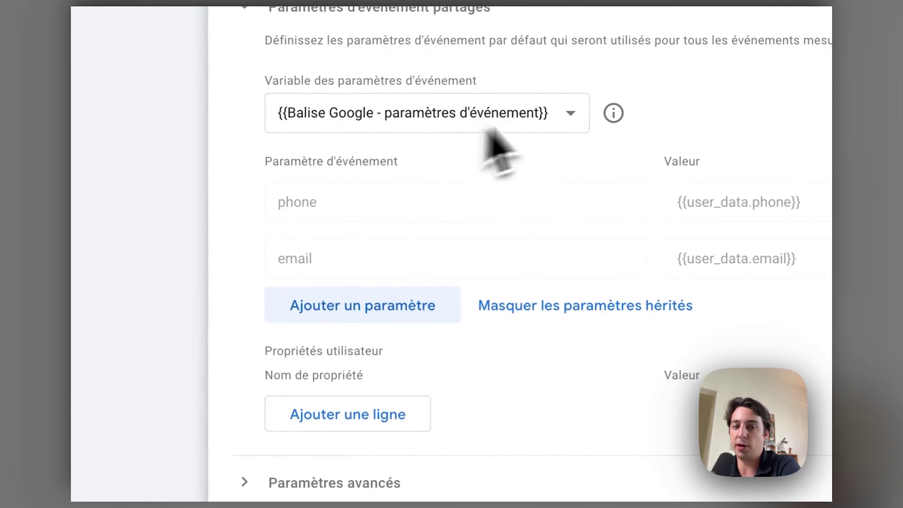